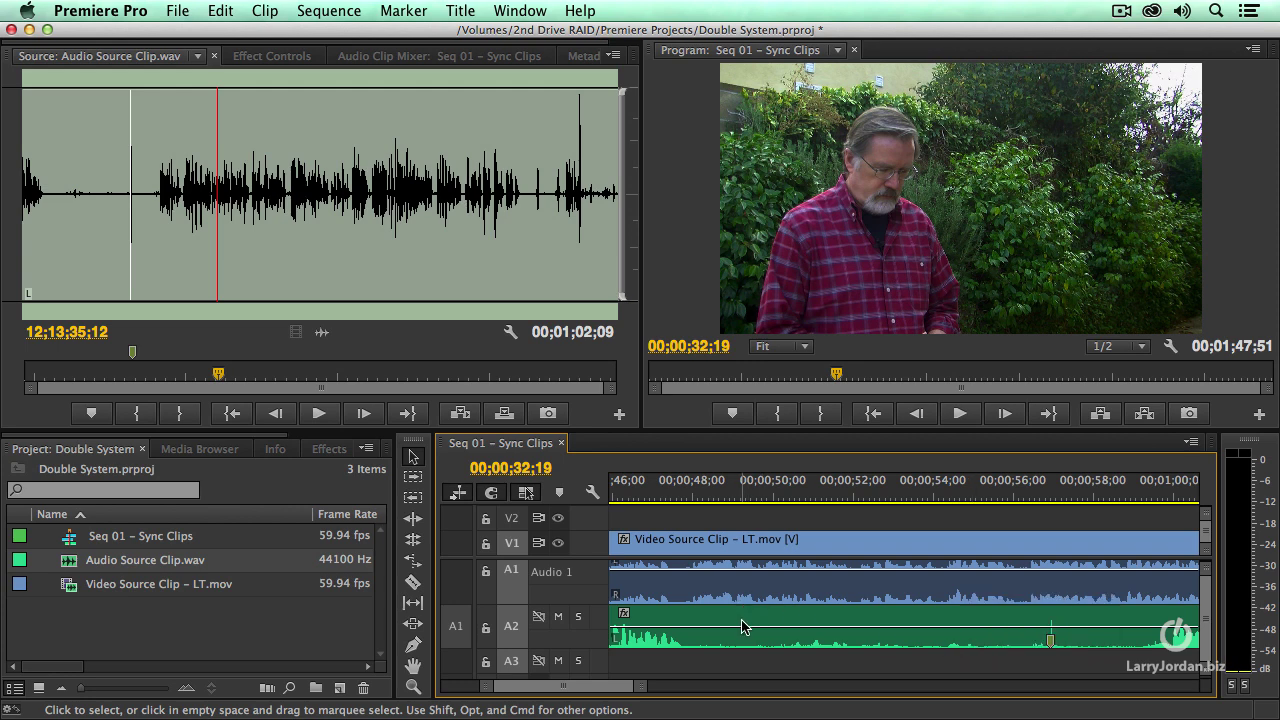
# Fit Seq 01 in view, scrub to the clapboard near 31 s, and select the V1, A1 and A2 clips
pyautogui.press('\\')
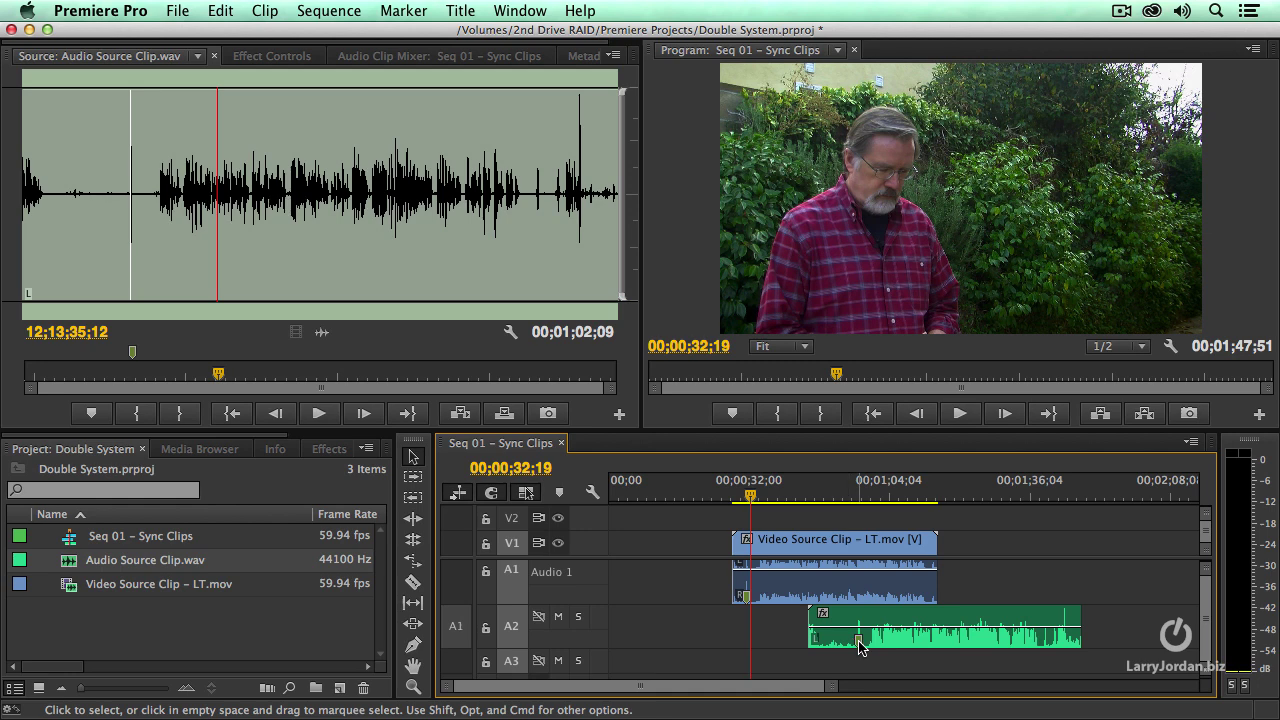
pyautogui.moveTo(706, 494); pyautogui.dragTo(748, 486)
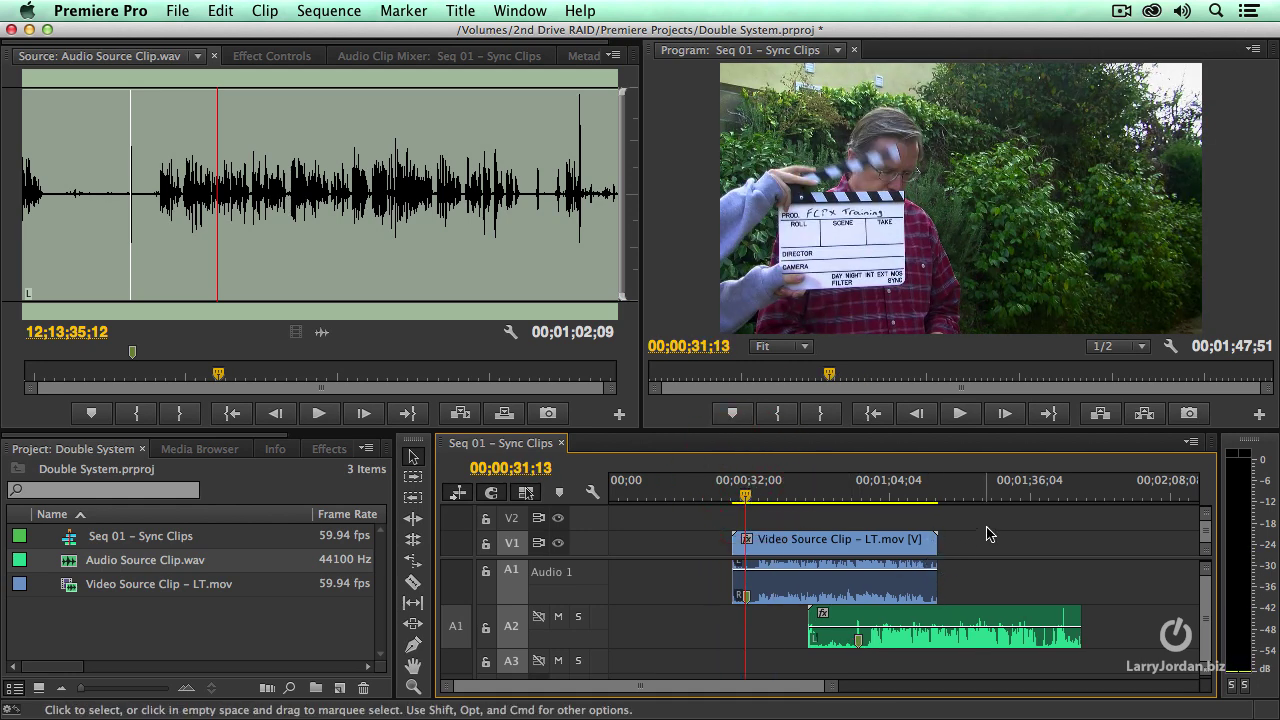
pyautogui.moveTo(1063, 530); pyautogui.dragTo(898, 650)
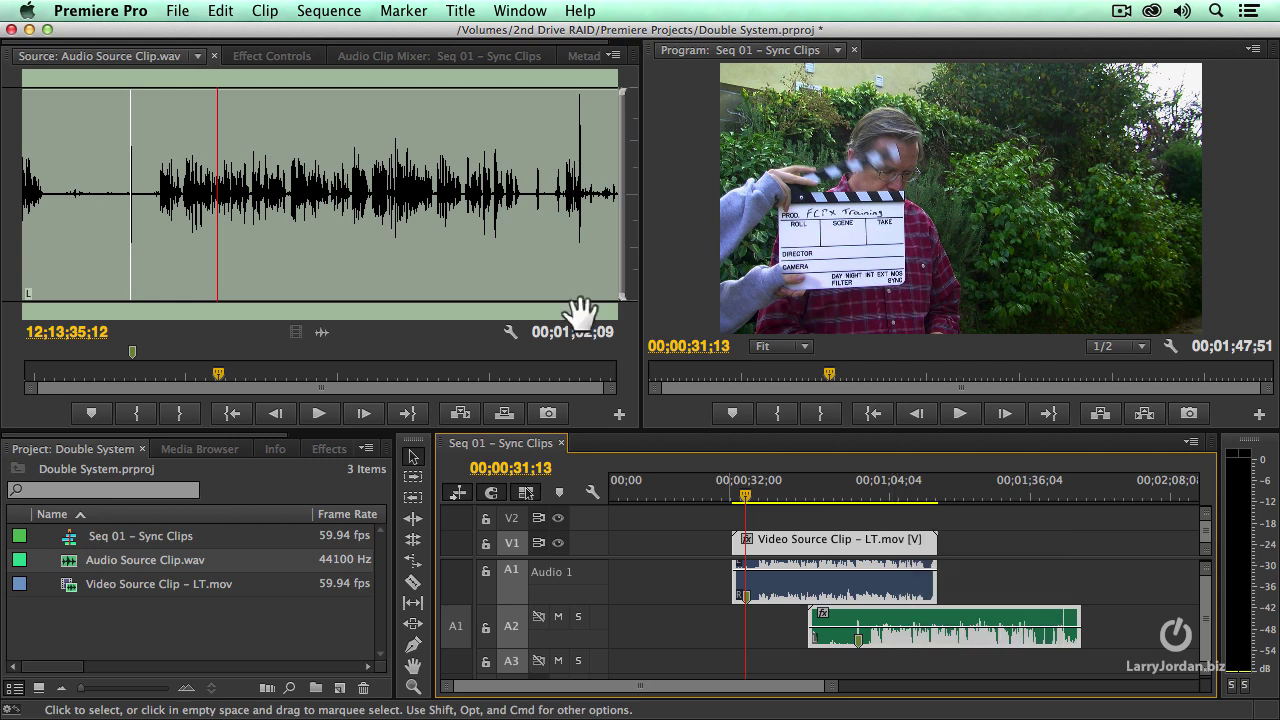
# Synchronize the three selected clips by Clip Marker, using Marker 01 as the sync point
pyautogui.click(258, 10)
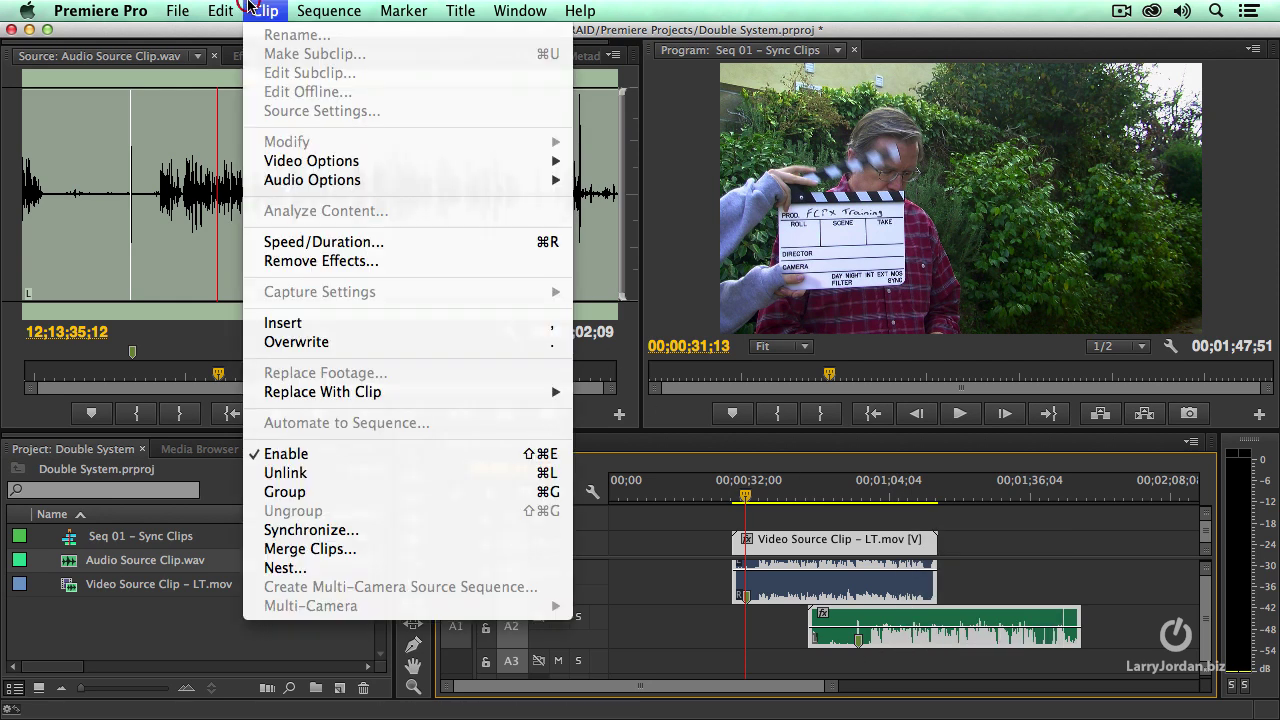
pyautogui.click(400, 536)
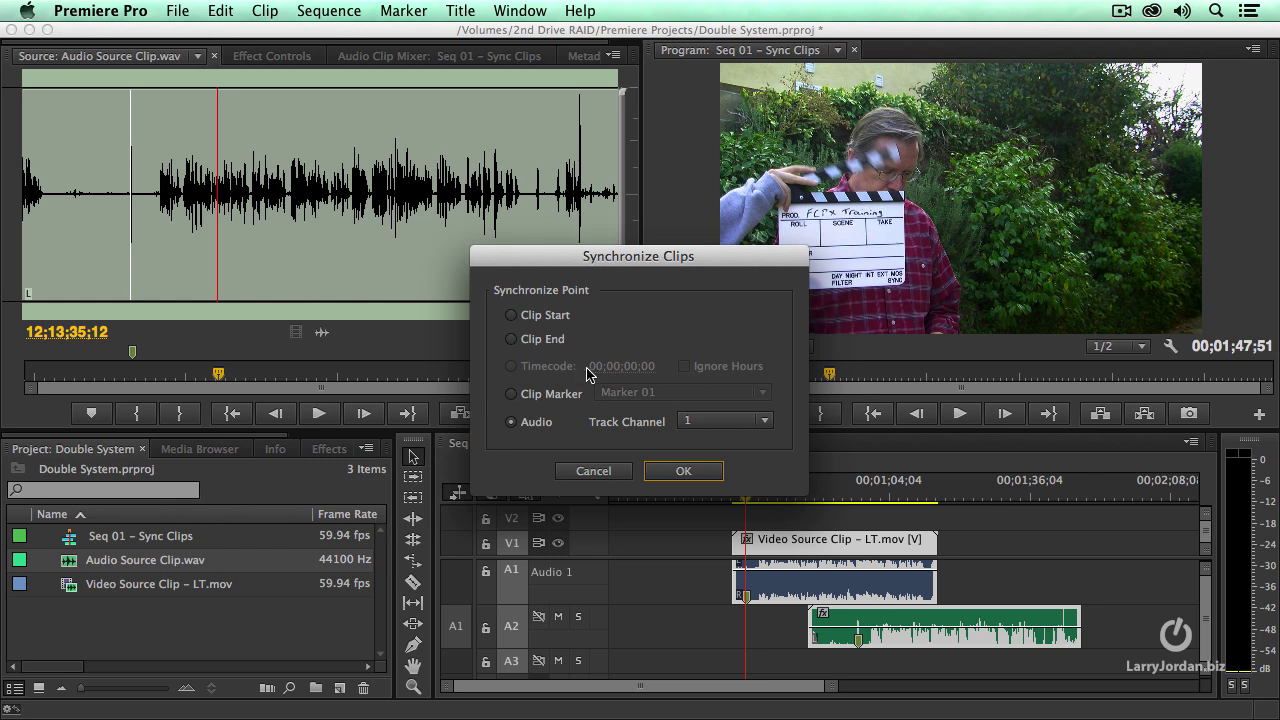
pyautogui.click(510, 393)
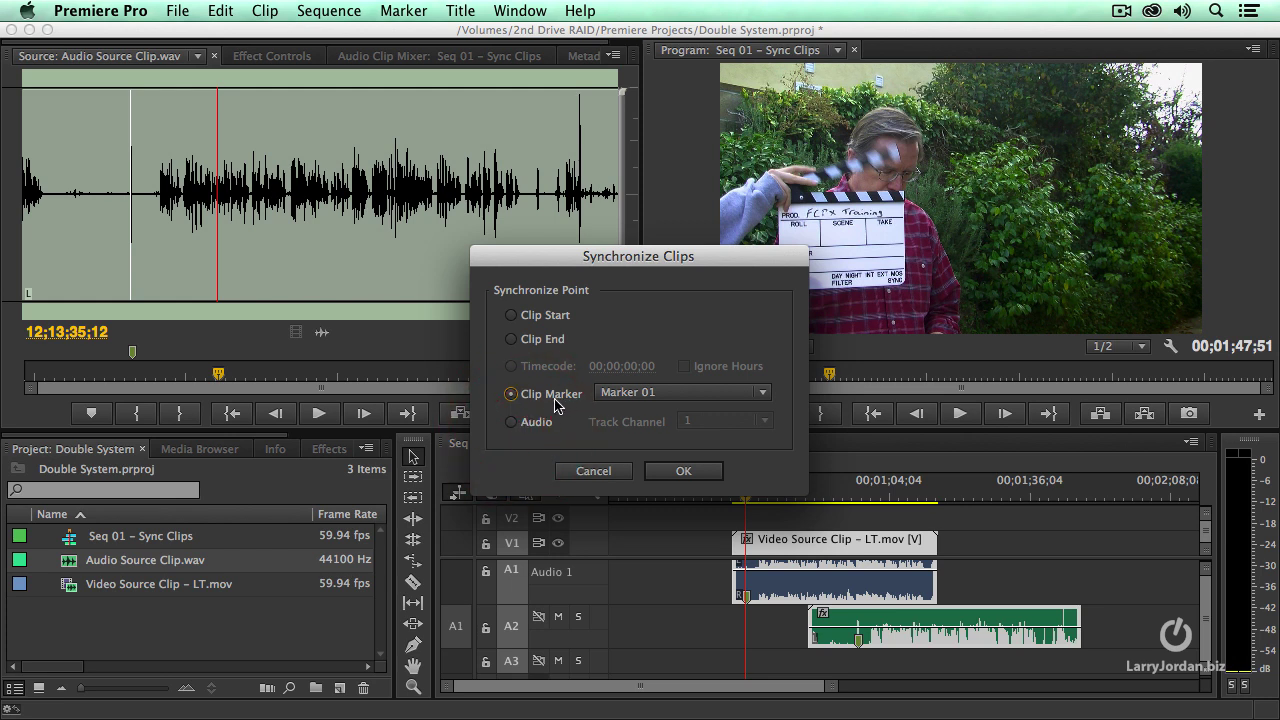
pyautogui.click(674, 396)
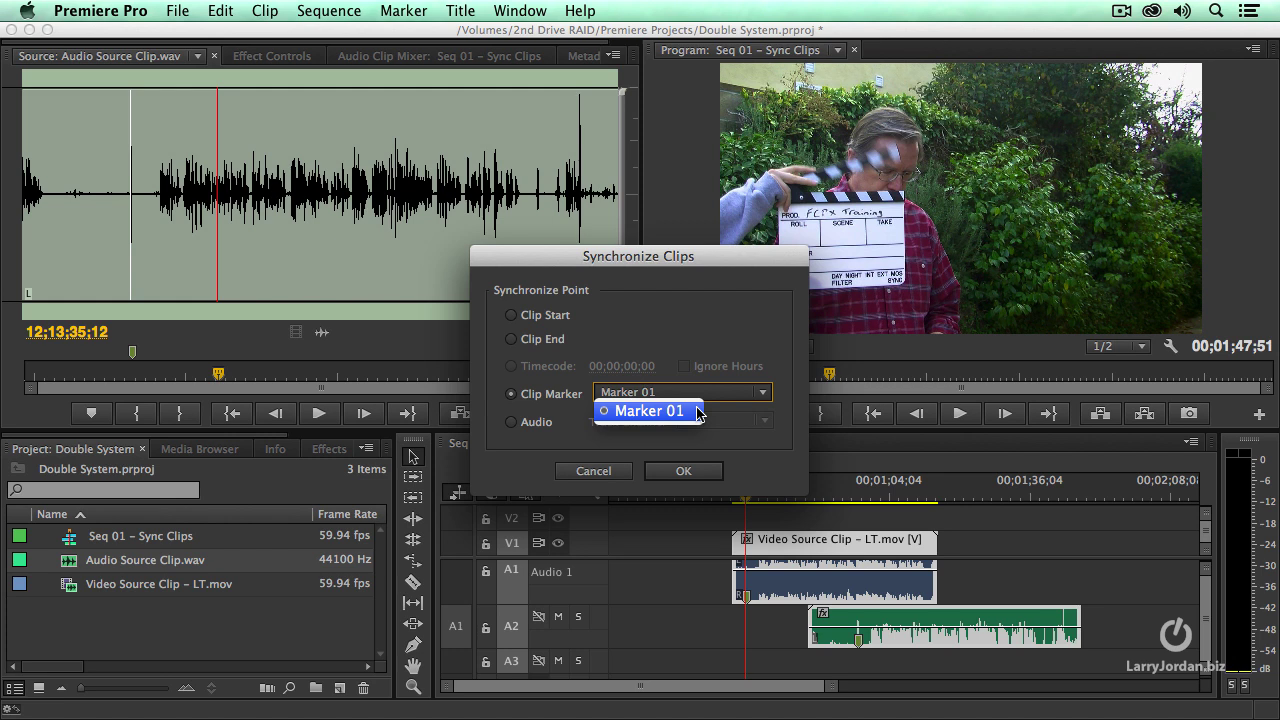
pyautogui.click(696, 412)
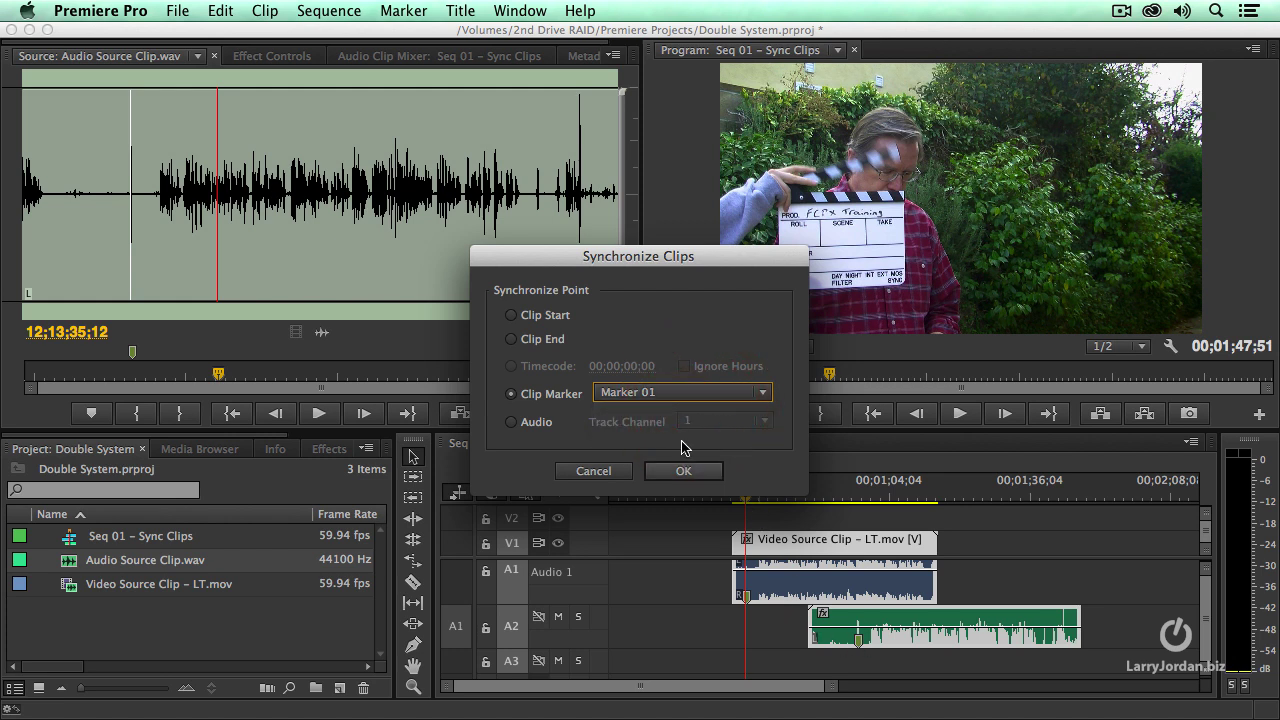
pyautogui.click(677, 396)
pyautogui.click(676, 408)
pyautogui.click(686, 472)
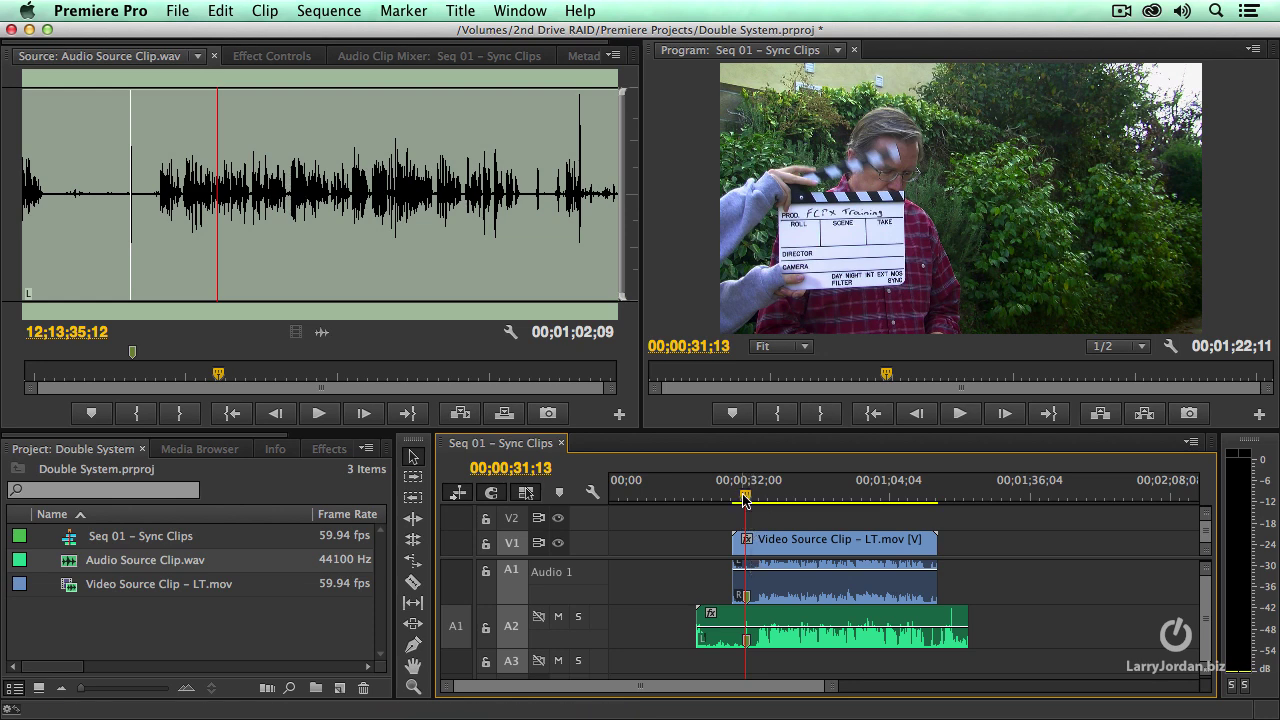
pyautogui.moveTo(744, 500); pyautogui.dragTo(683, 497)
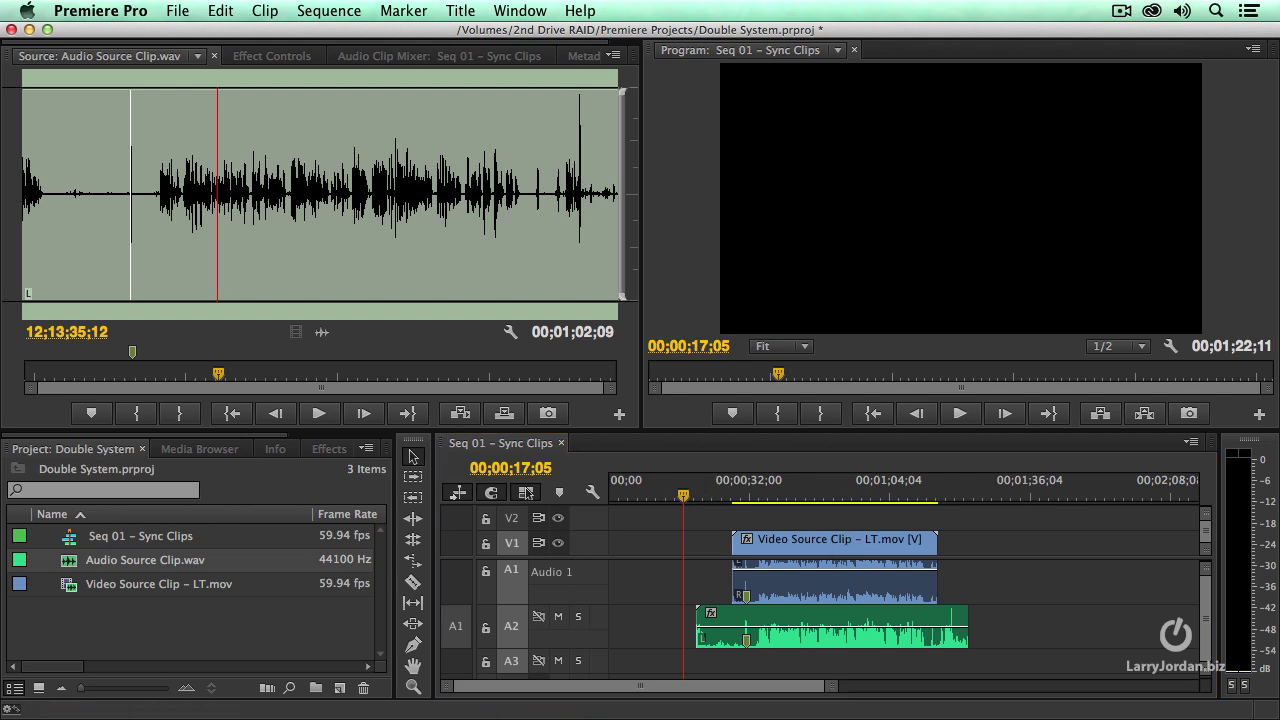
pyautogui.click(692, 492)
pyautogui.press('space')
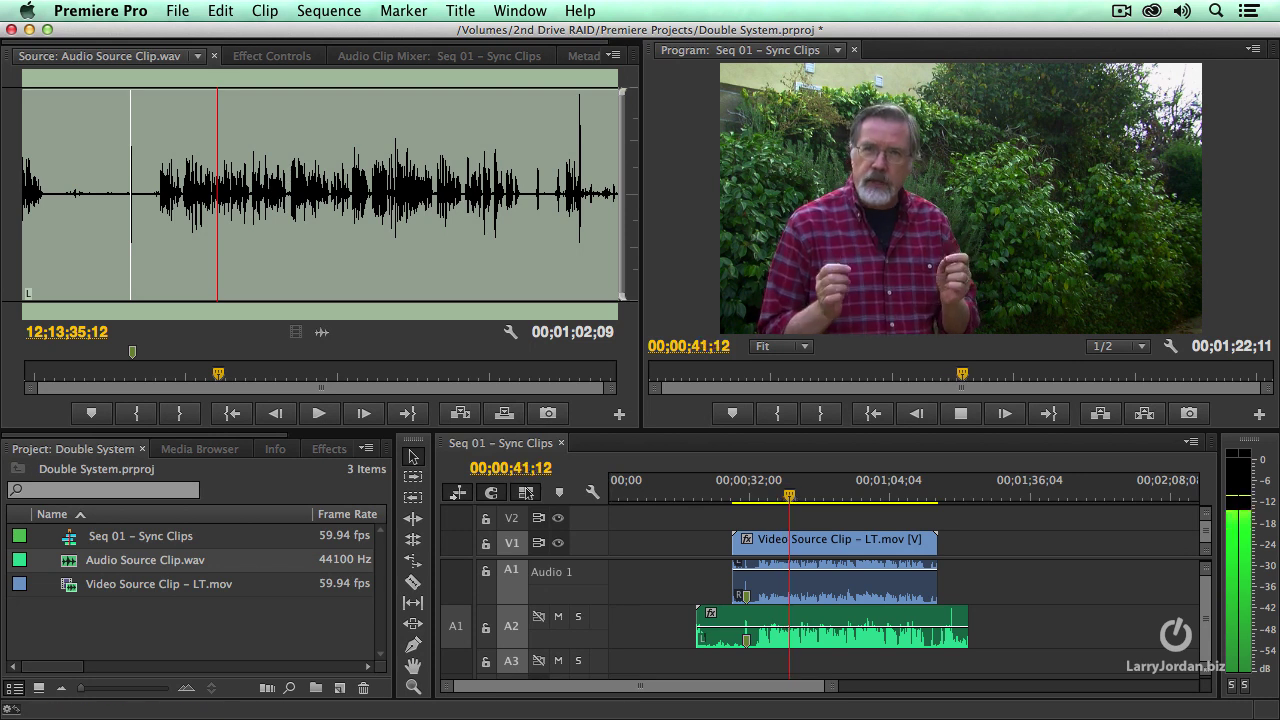
pyautogui.click(652, 537)
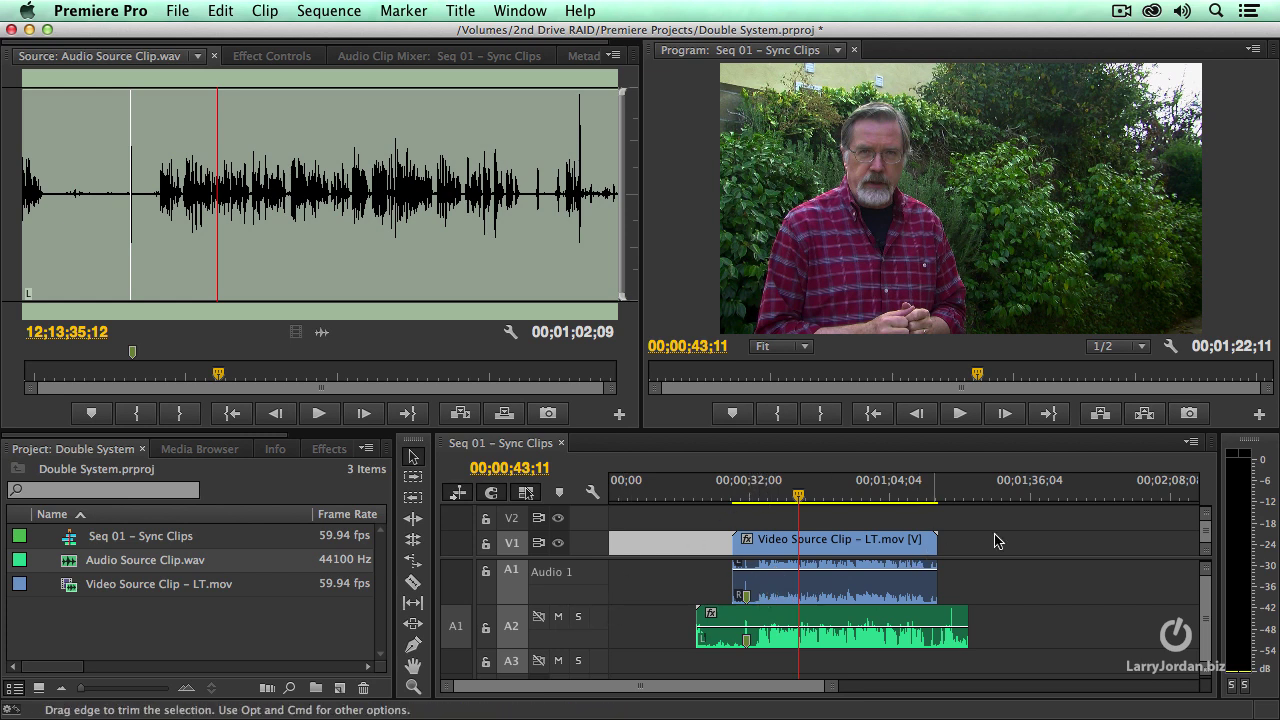
# Enlarge track A1, raise the clip volume slightly, and leave A1 muted with A2 audible
pyautogui.scroll(1, 1108, 591)
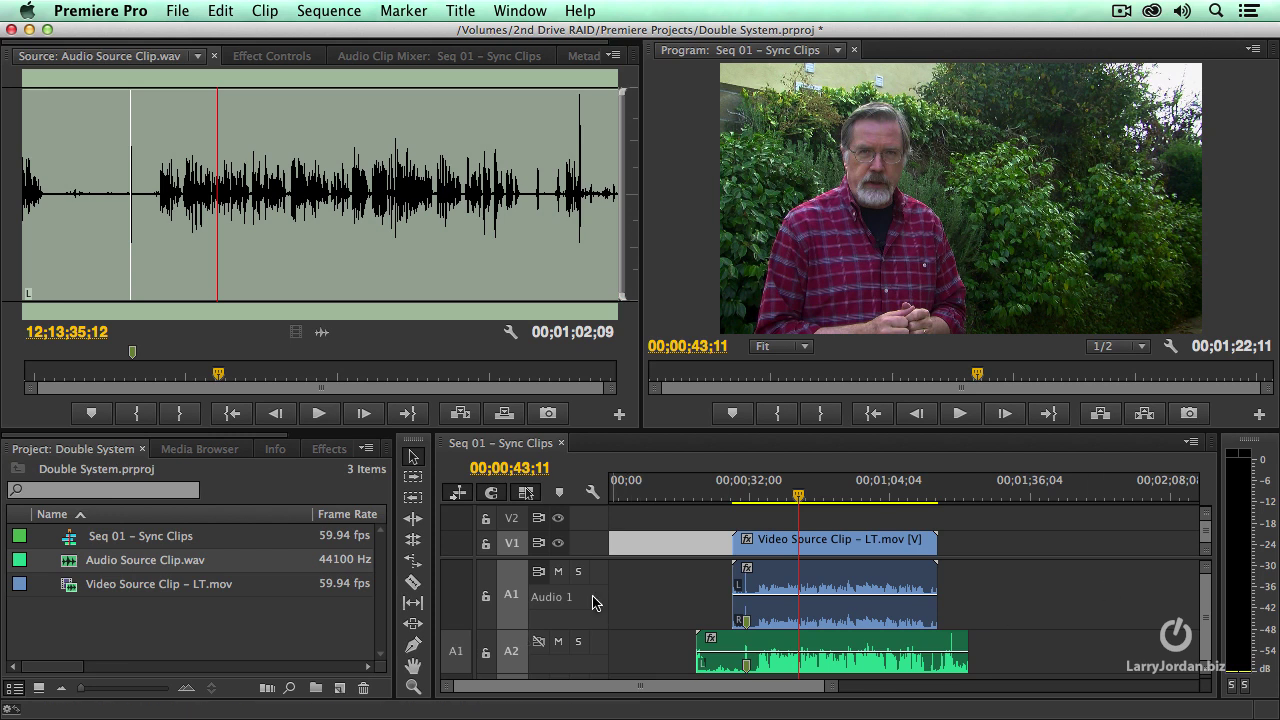
pyautogui.click(559, 643)
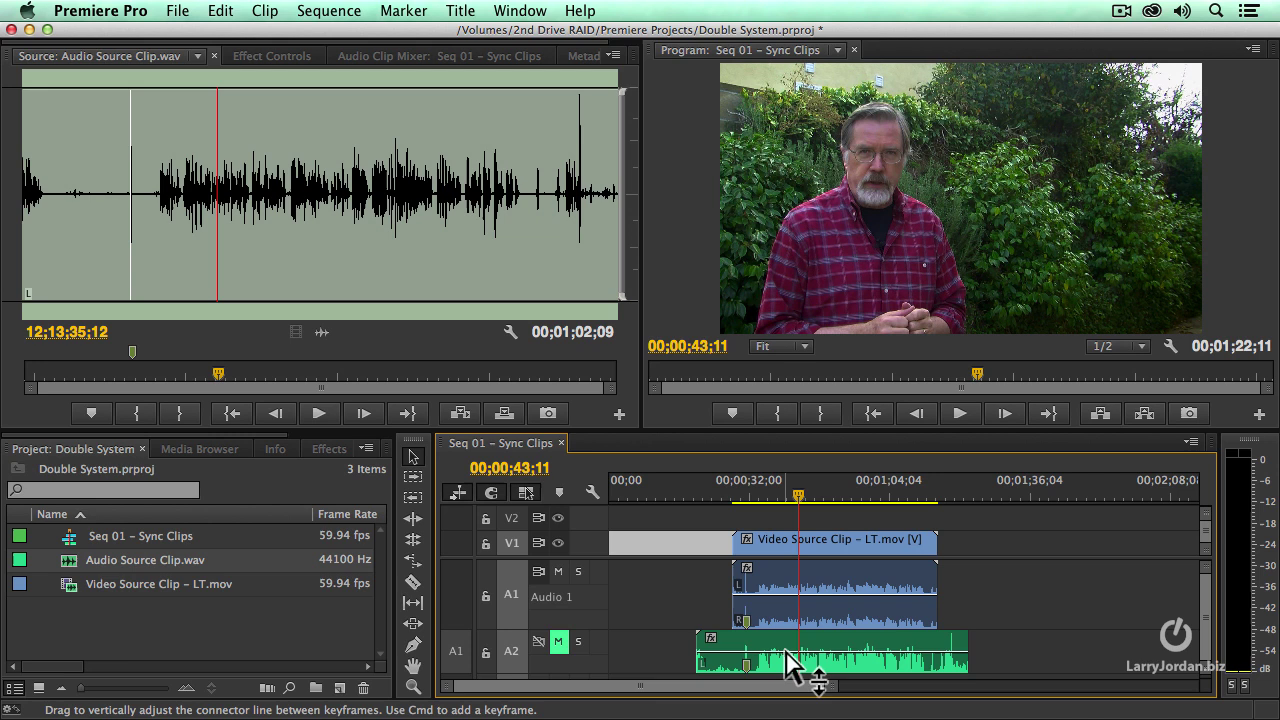
pyautogui.moveTo(787, 660)
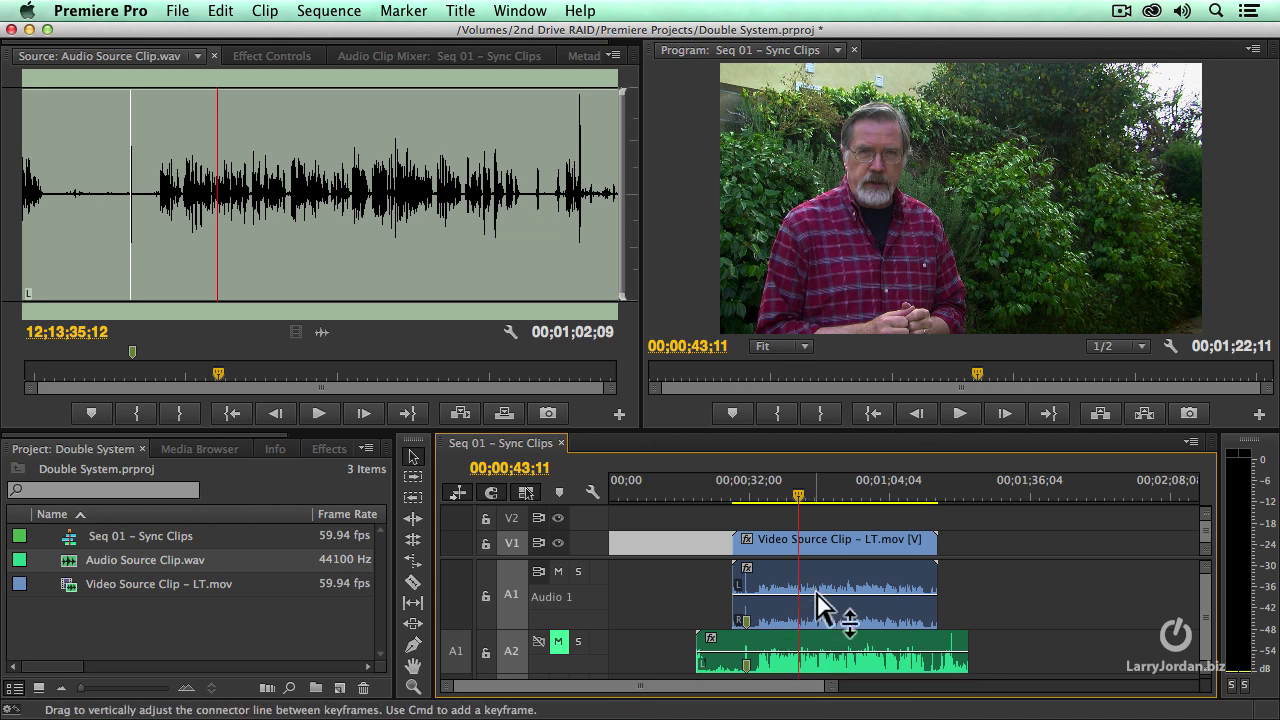
pyautogui.moveTo(838, 652); pyautogui.dragTo(838, 641)
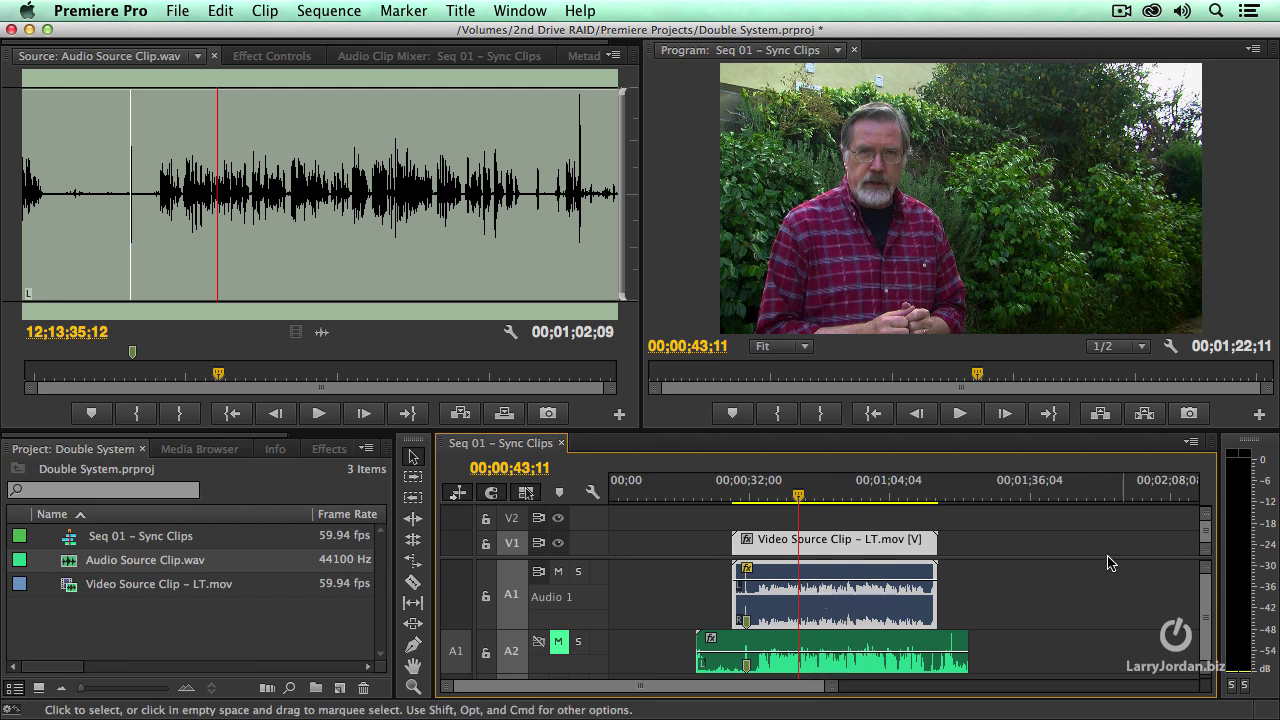
pyautogui.click(558, 571)
pyautogui.click(558, 641)
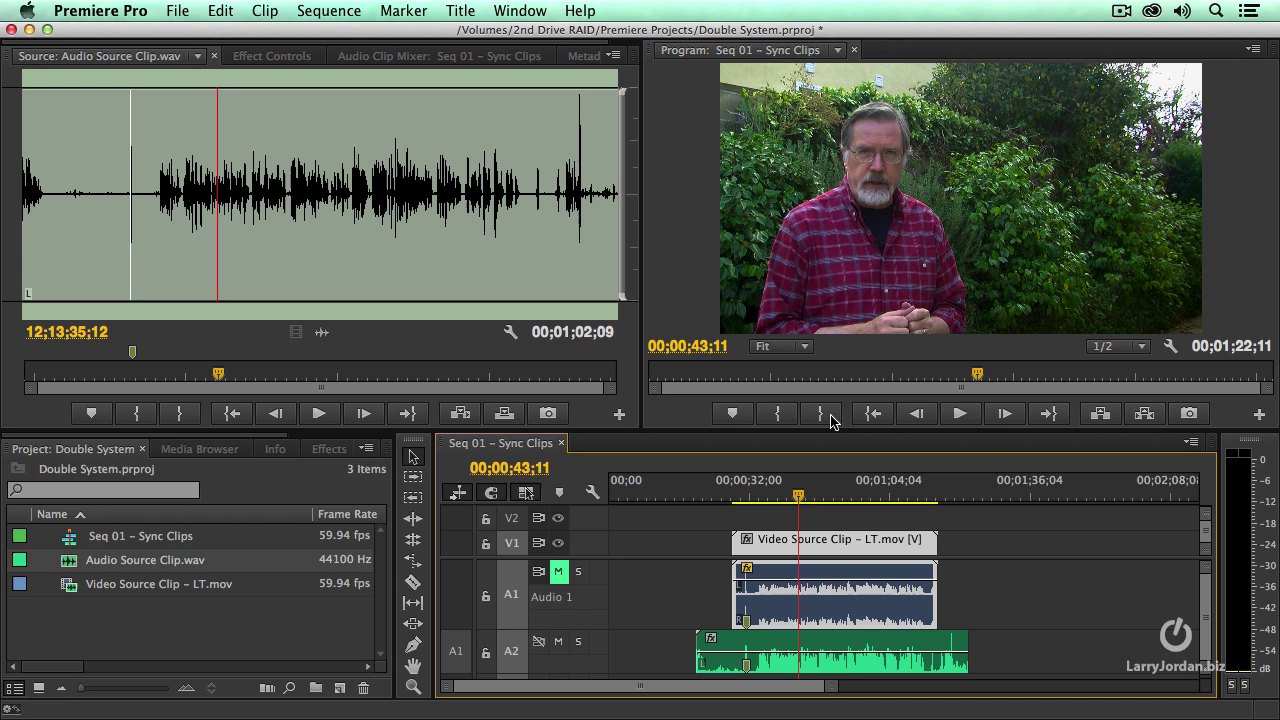
pyautogui.moveTo(810, 612)
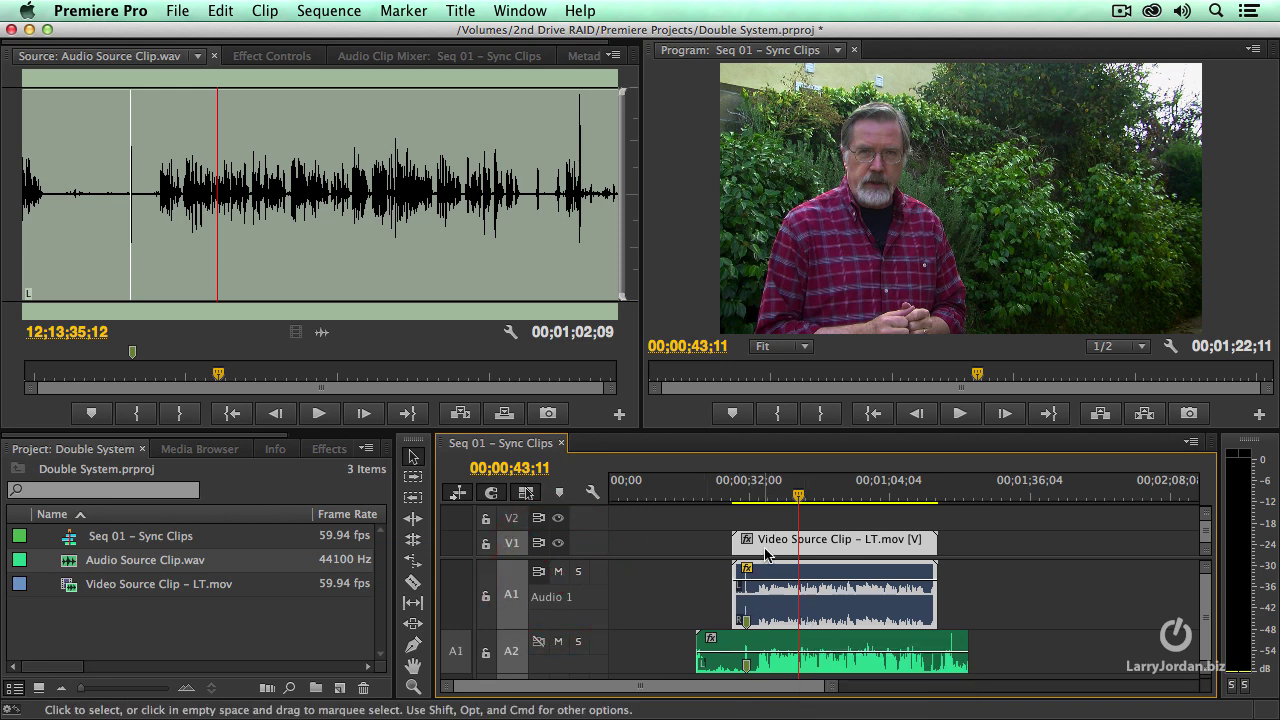
# Test the A1 and A2 mute toggles, then start playback just before the clapboard
pyautogui.click(558, 642)
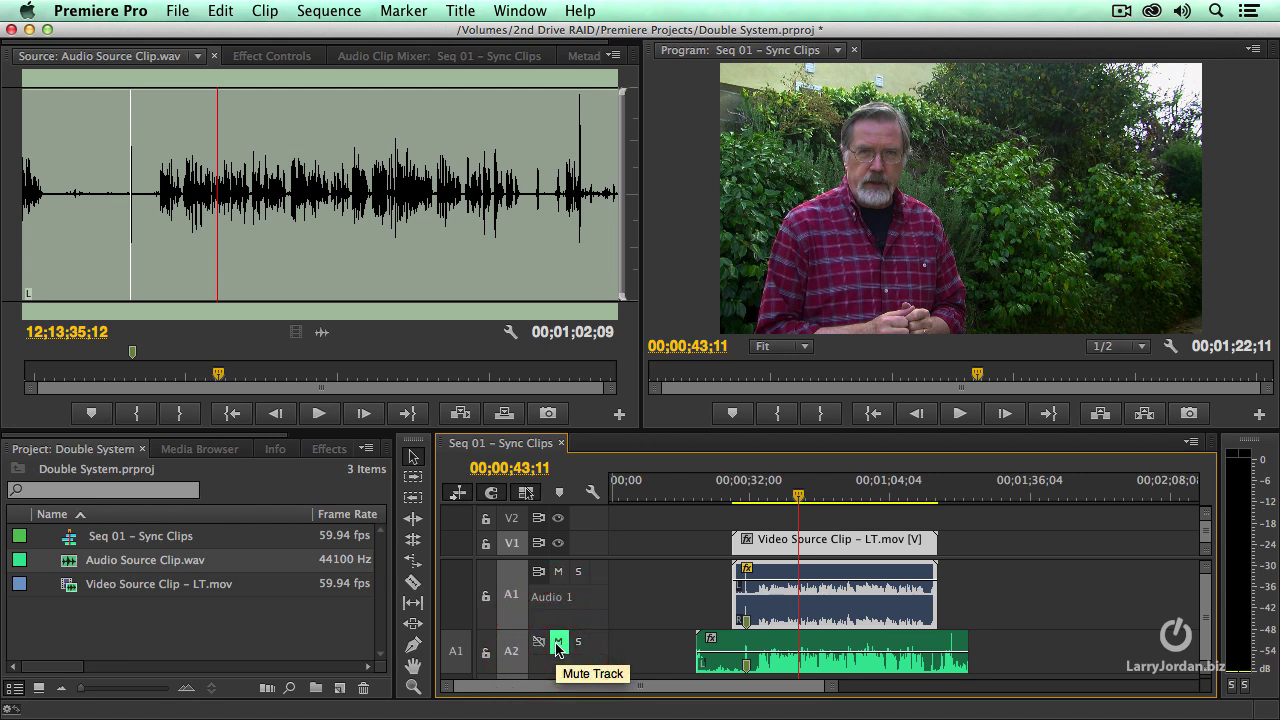
pyautogui.click(558, 642)
pyautogui.click(558, 571)
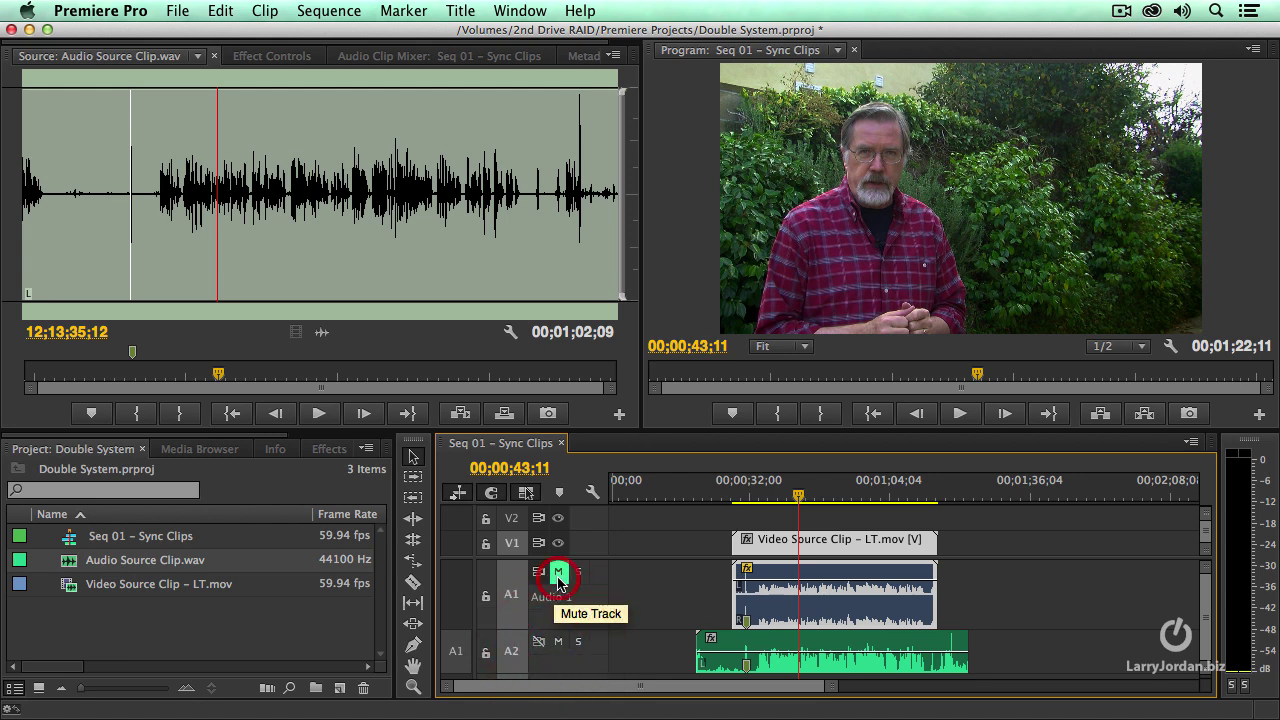
pyautogui.click(558, 571)
pyautogui.press('Up')
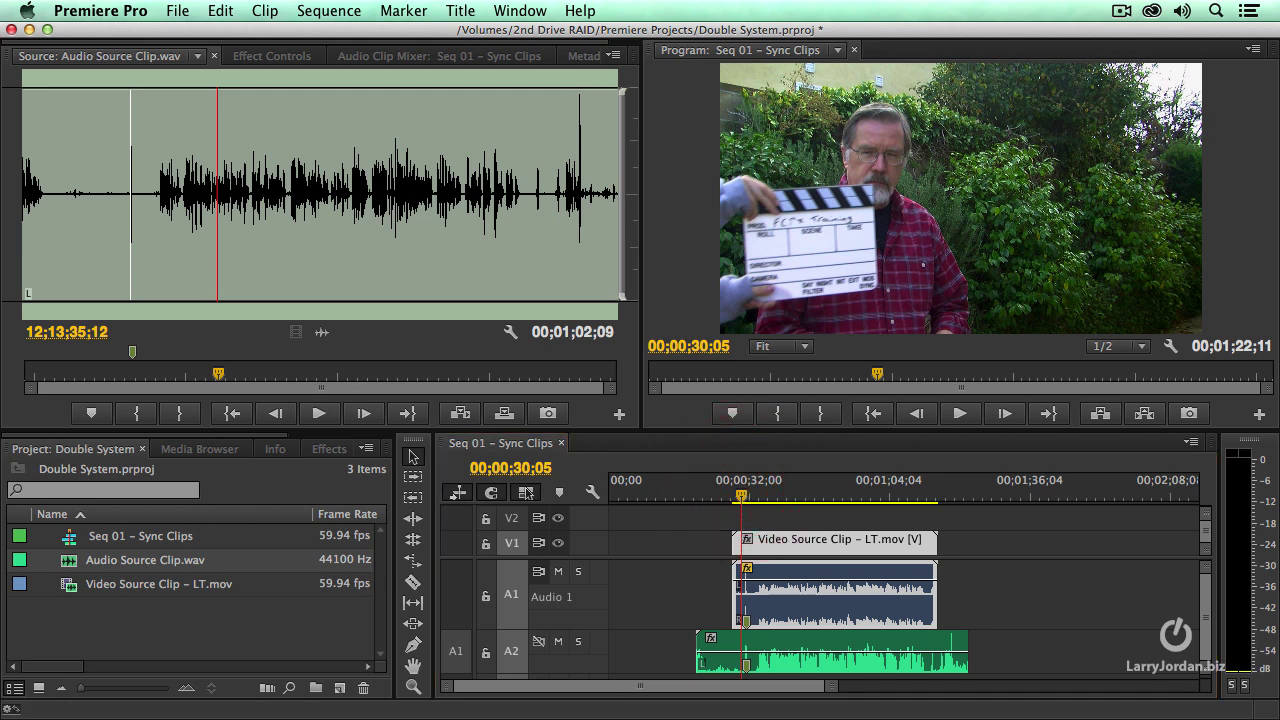
pyautogui.click(737, 480)
pyautogui.press('space')
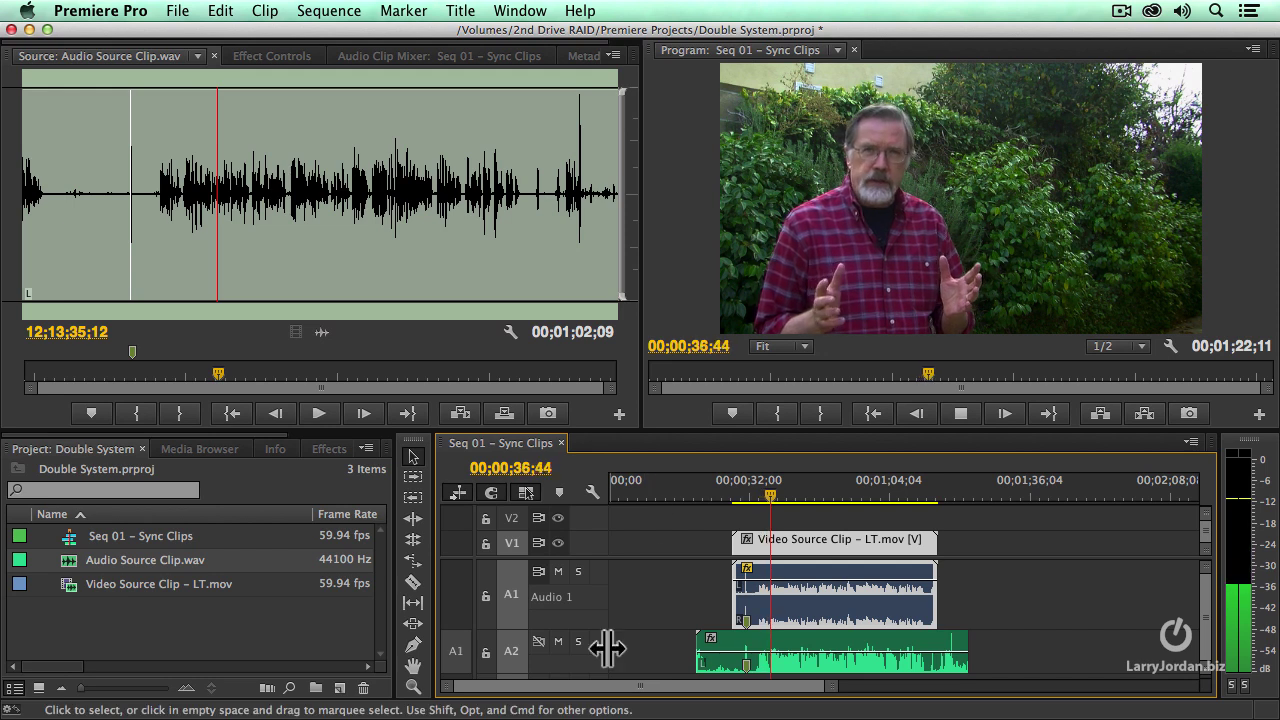
# Alternate A1 and A2 mutes during playback, ending with A2 muted and A1 audible, then stop
pyautogui.click(558, 643)
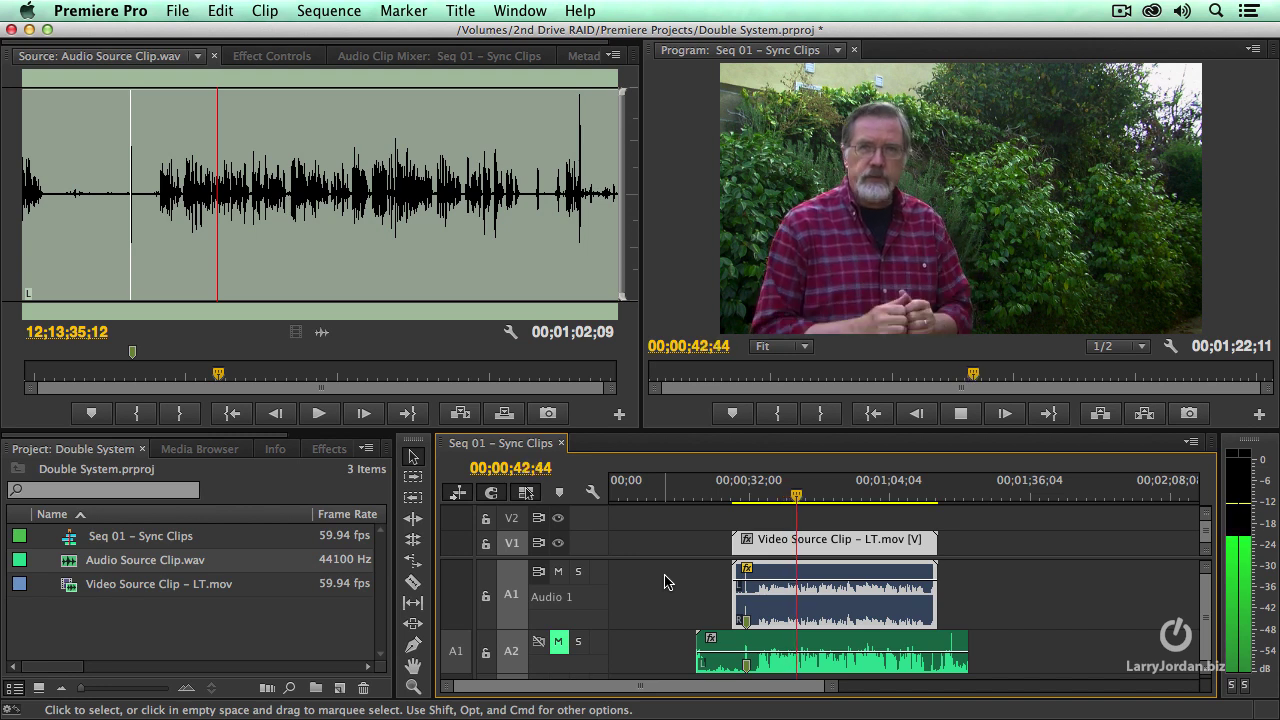
pyautogui.click(558, 571)
pyautogui.click(558, 641)
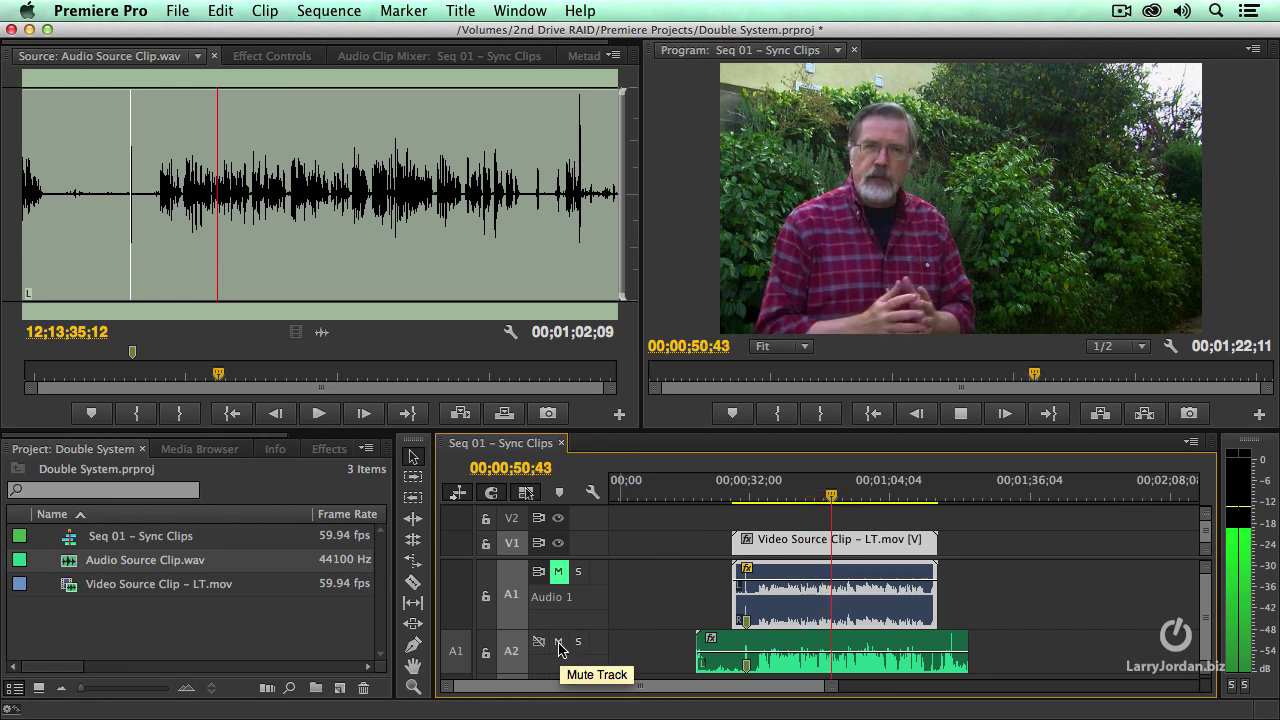
pyautogui.click(558, 643)
pyautogui.click(558, 571)
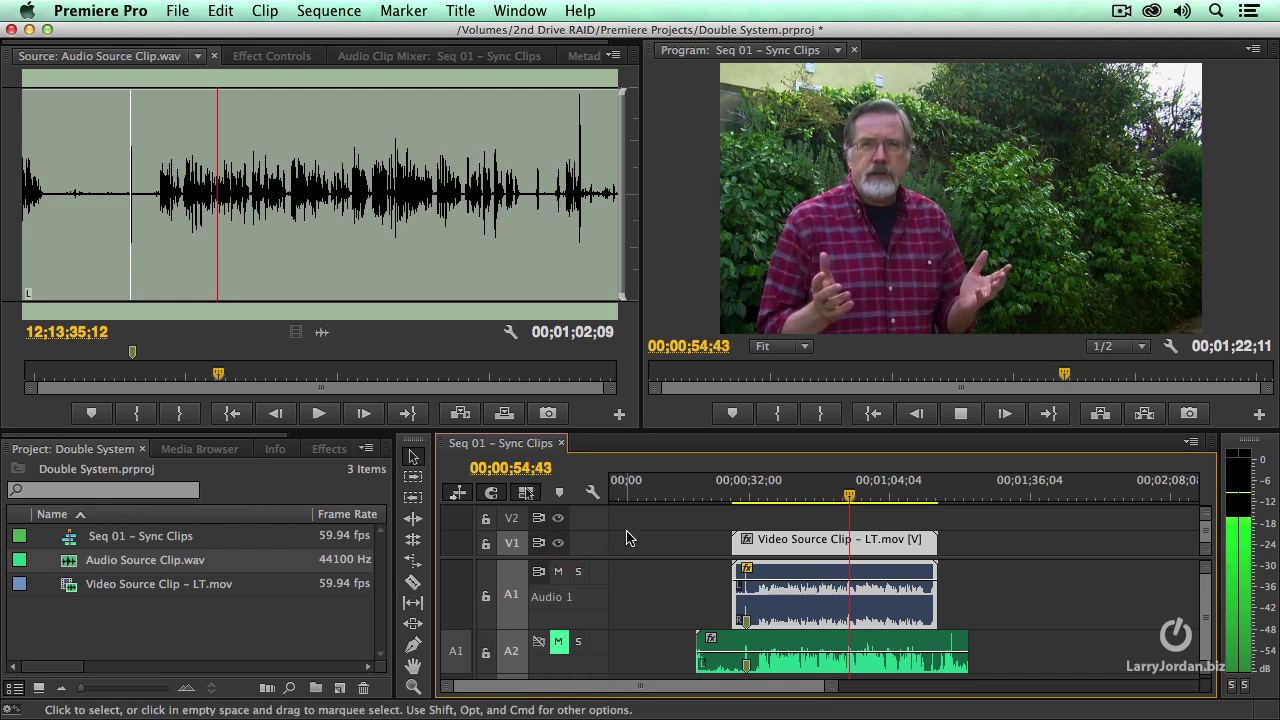
pyautogui.click(557, 574)
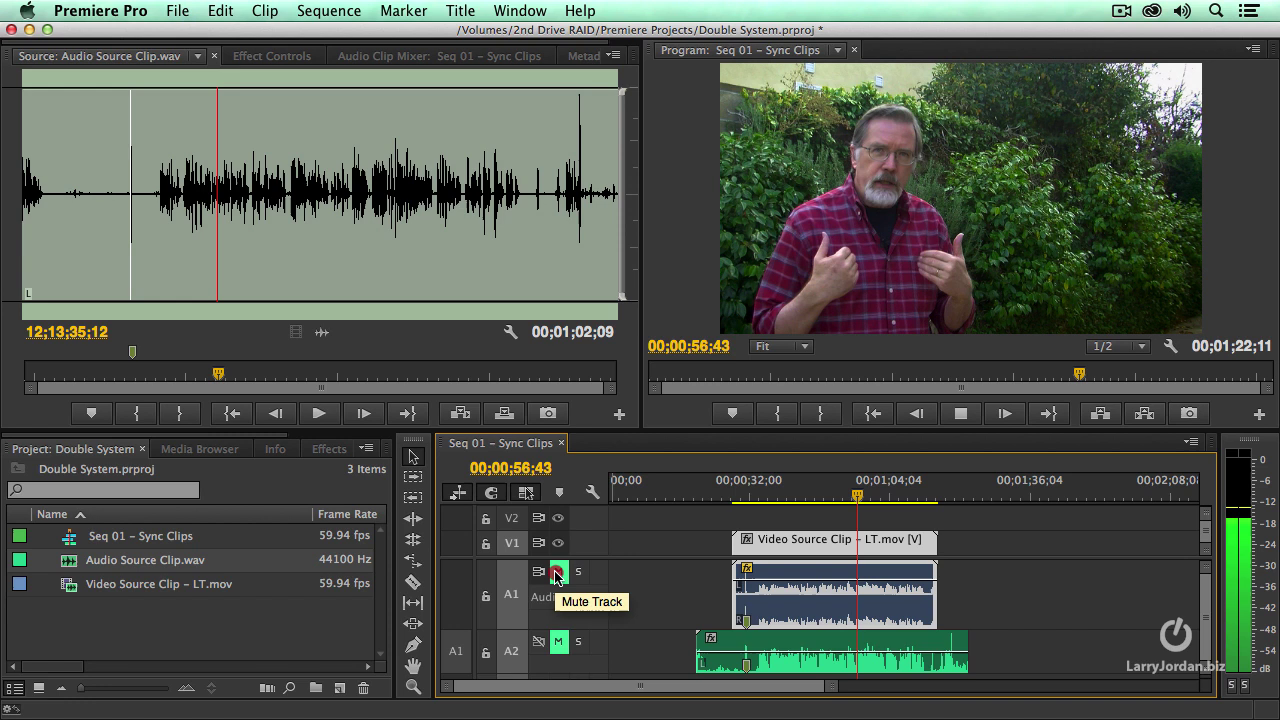
pyautogui.click(558, 641)
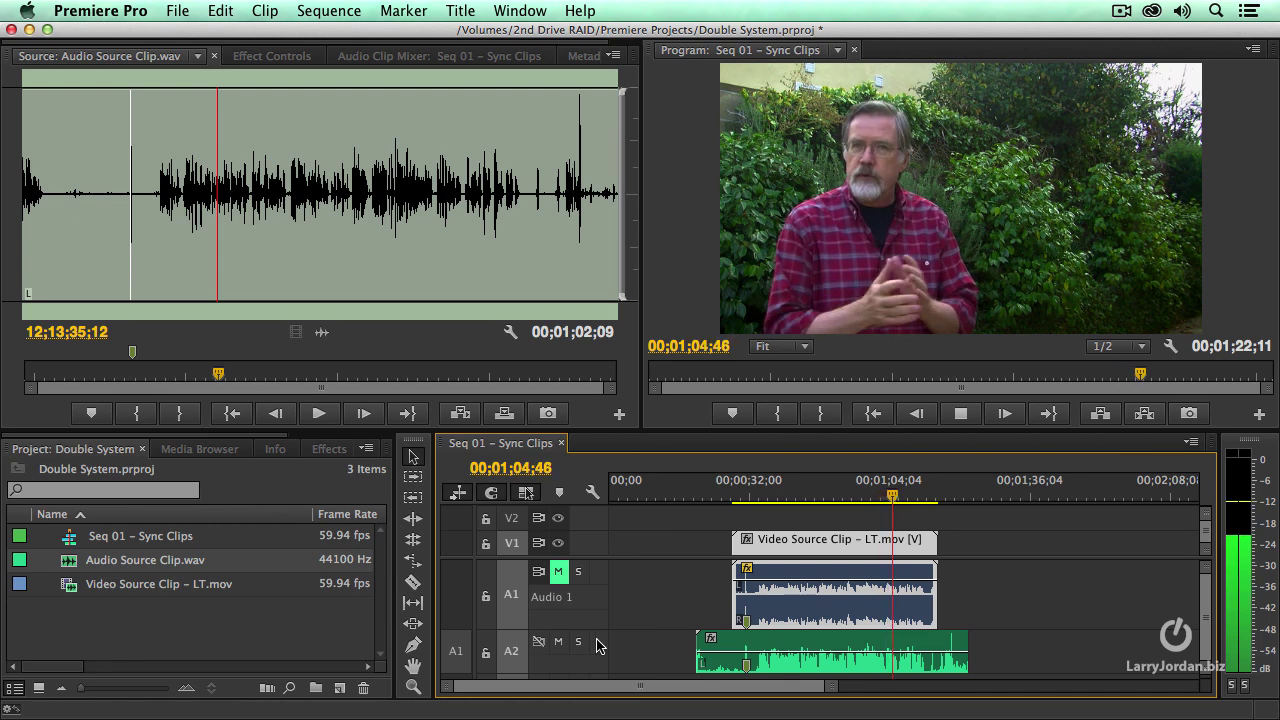
pyautogui.click(558, 641)
pyautogui.click(558, 571)
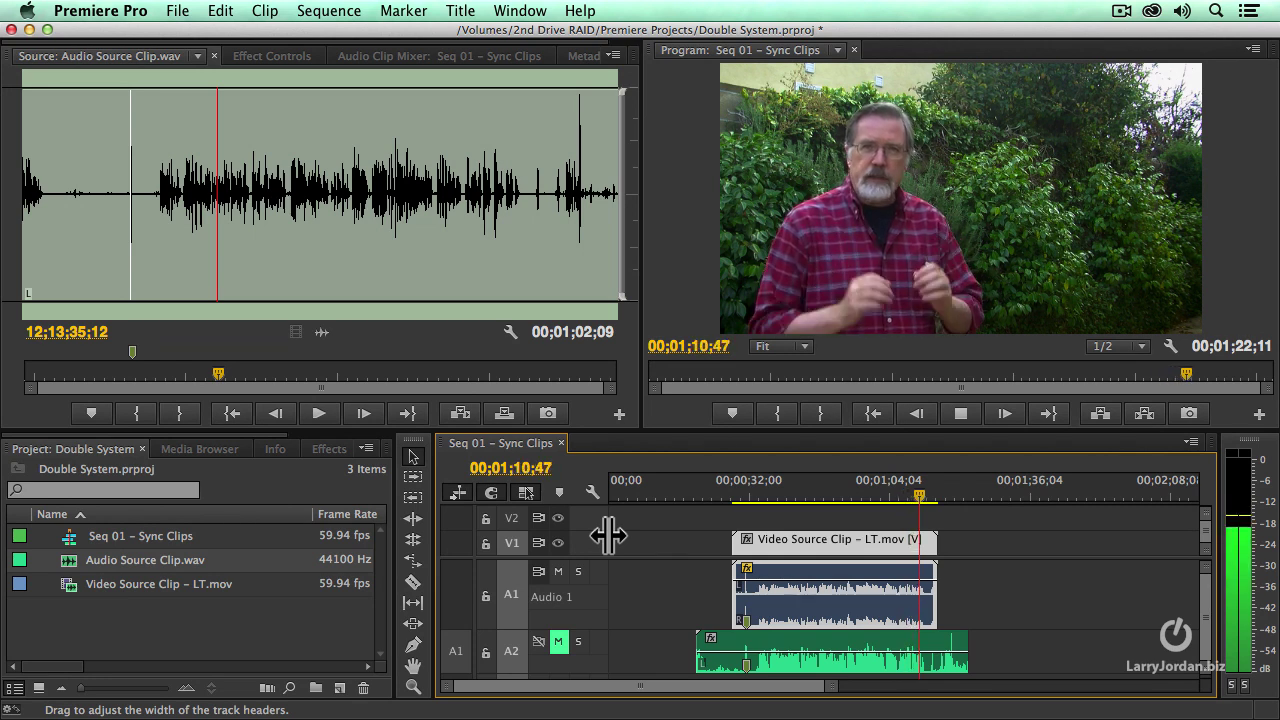
pyautogui.press('space')
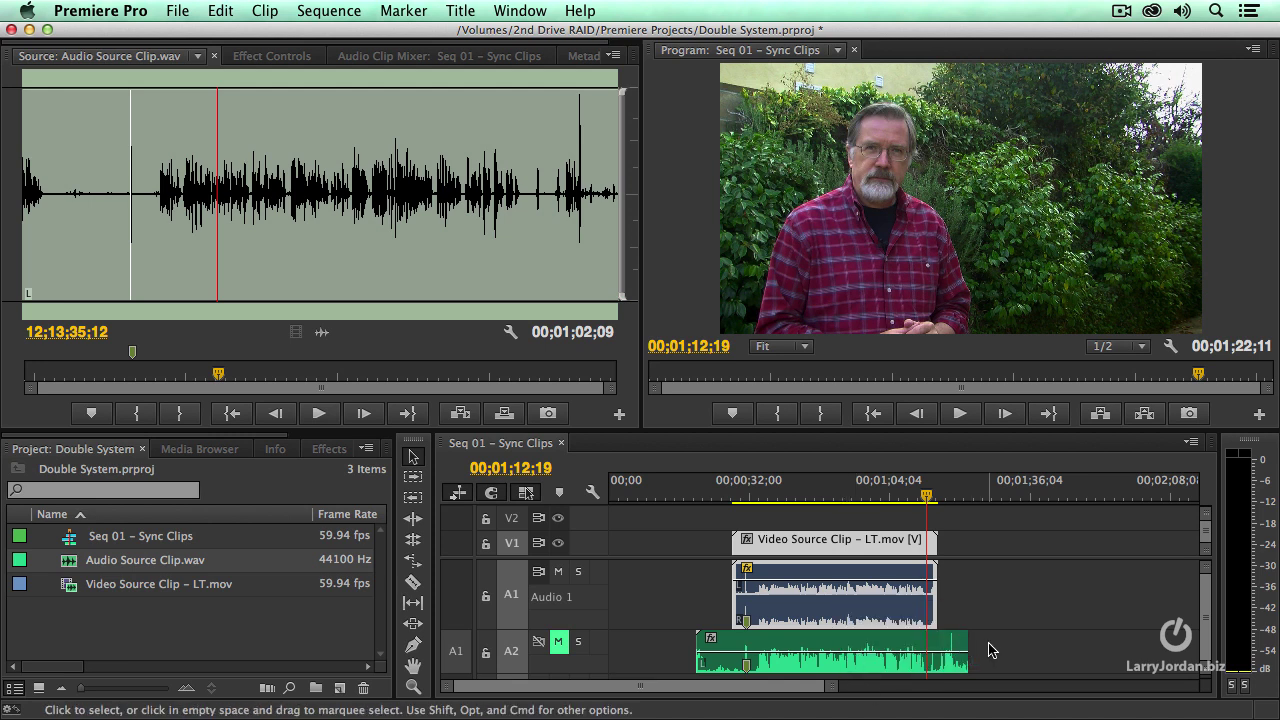
pyautogui.scroll(-1, 1000, 650)
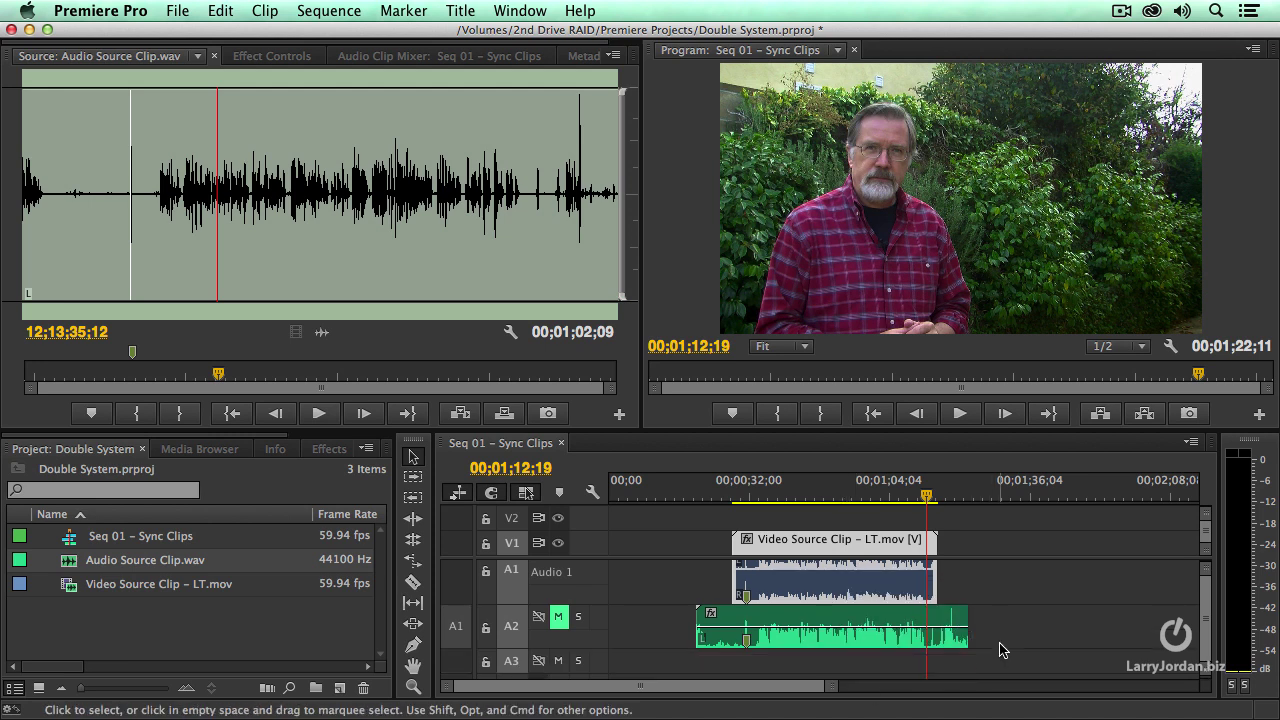